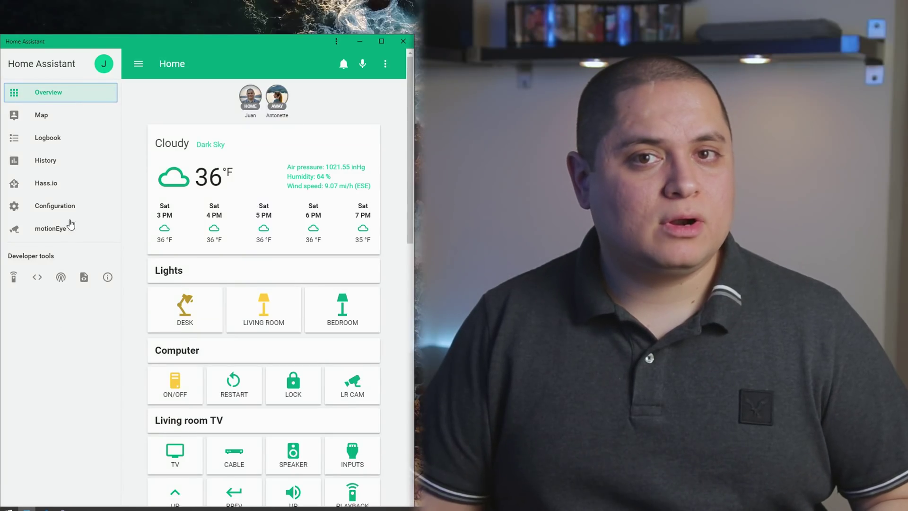
- Open Configuration > Home Assistant Cloud to view the Nabu Casa account and its integrations
left_click(69, 208)
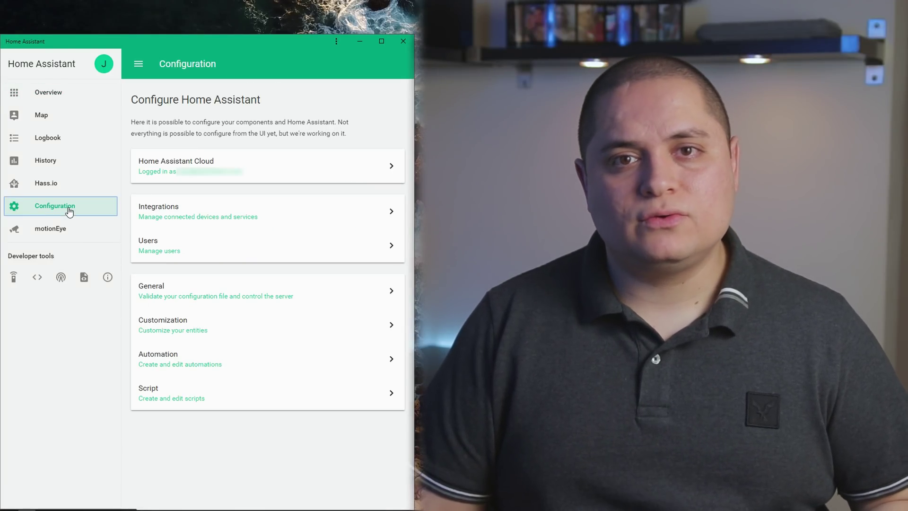
left_click(240, 173)
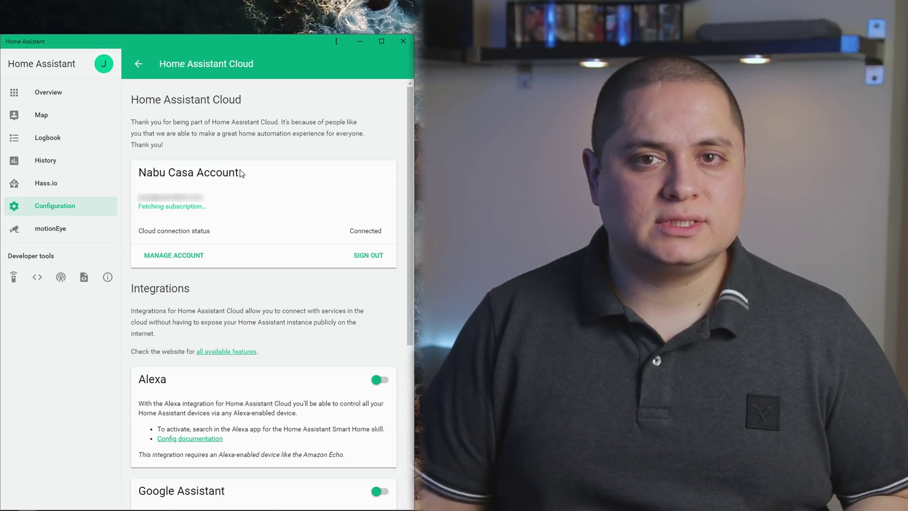
- Switch on the Google Assistant toggle under the Cloud page's Integrations section
scroll(240, 170, "down", 4)
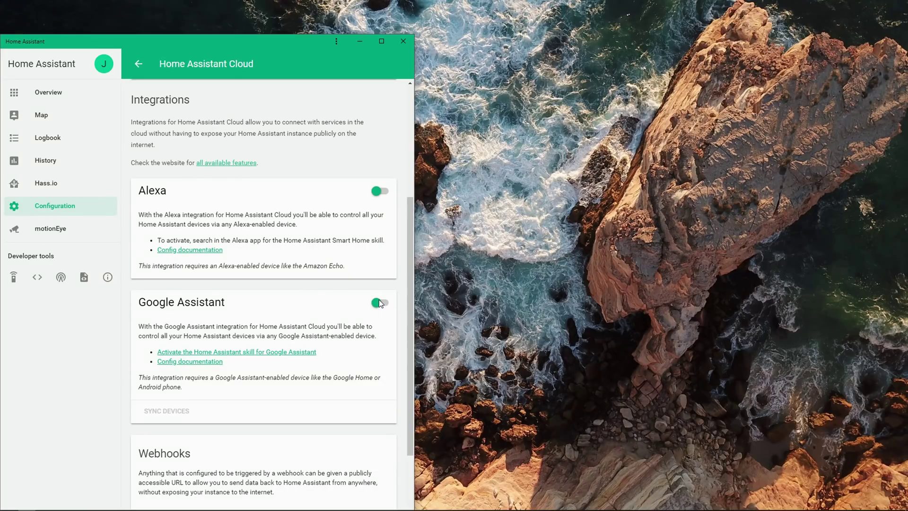
left_click(380, 303)
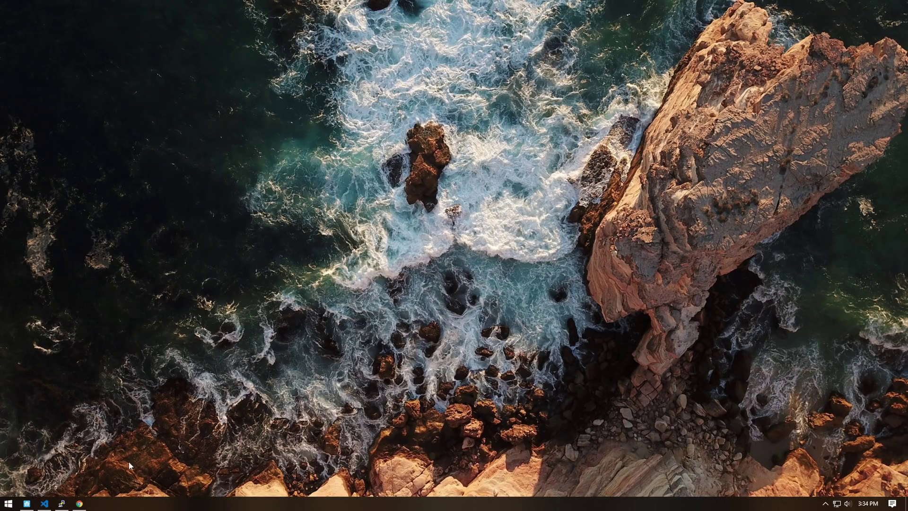
- Show the IFTTT webhook automation in automations.yaml, then bring Home Assistant's webhook URL back into view
left_click(45, 503)
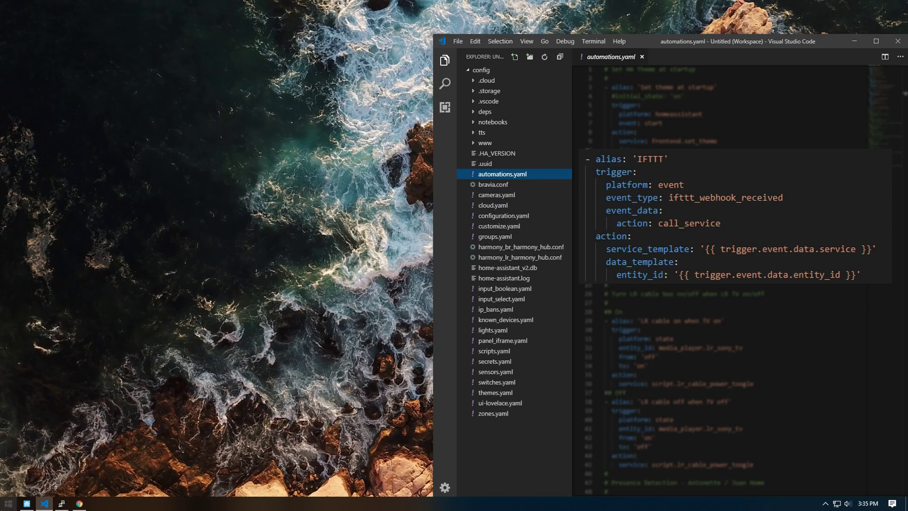
left_click(26, 503)
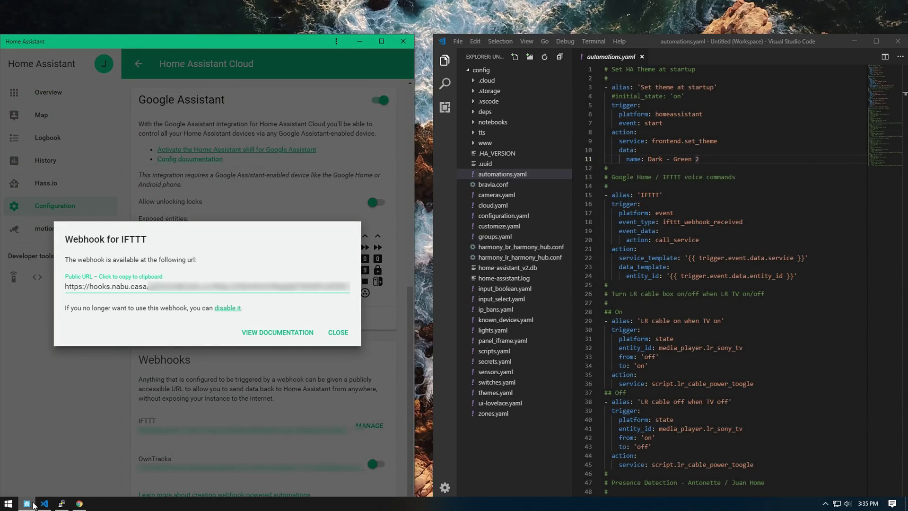
- Start a new IFTTT applet with Google Assistant's 'Say a simple phrase' trigger
left_click(81, 504)
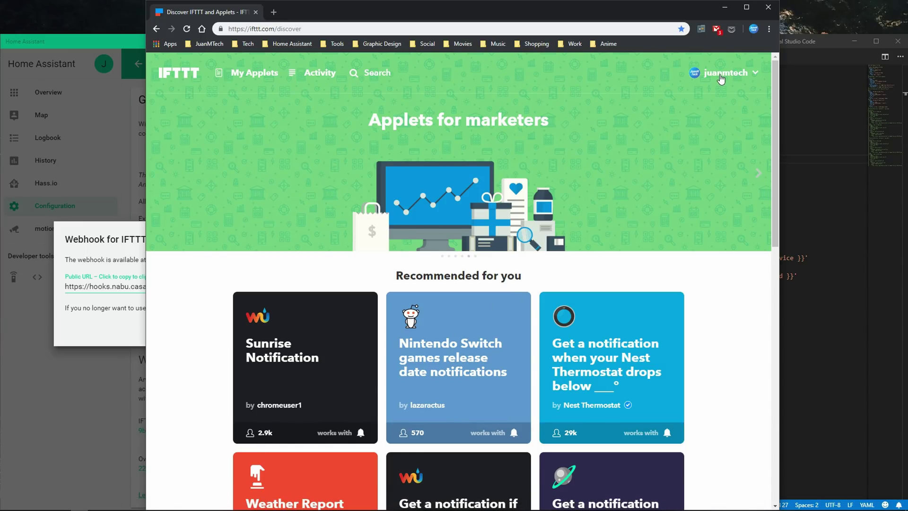
left_click(722, 76)
left_click(733, 91)
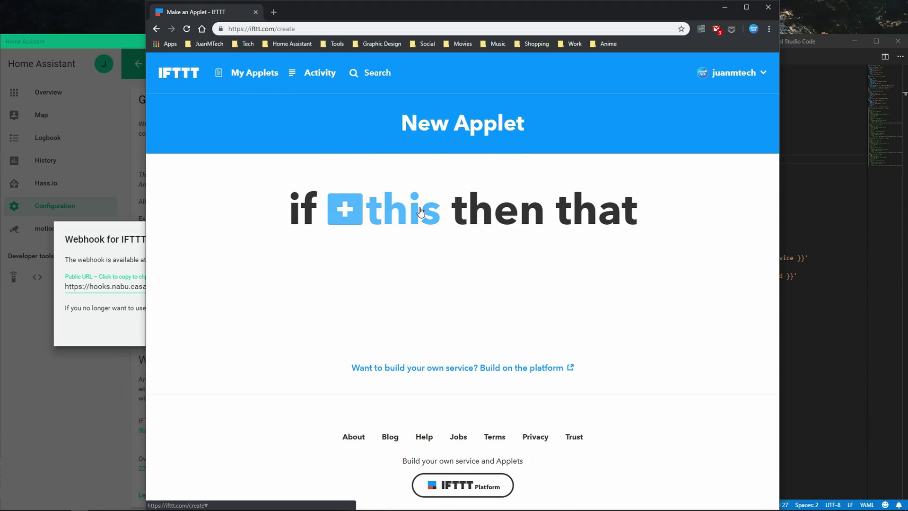
left_click(420, 211)
type("google")
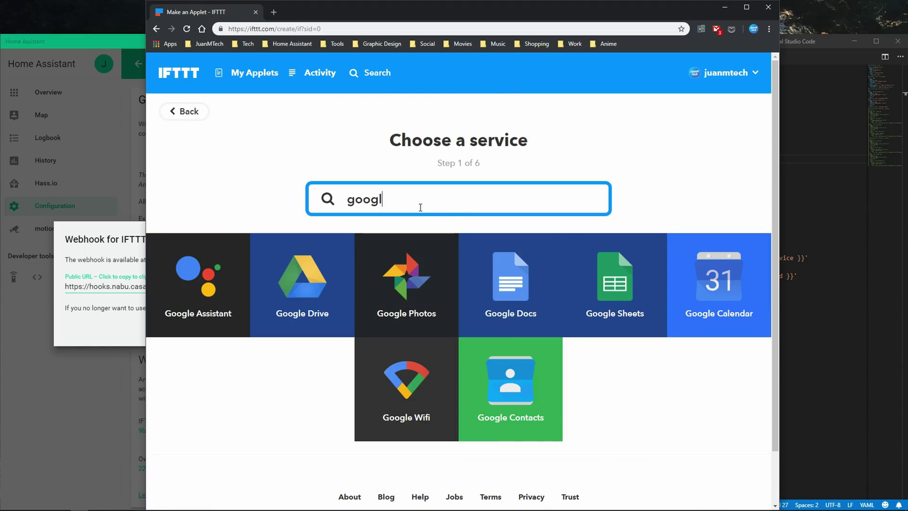
left_click(236, 288)
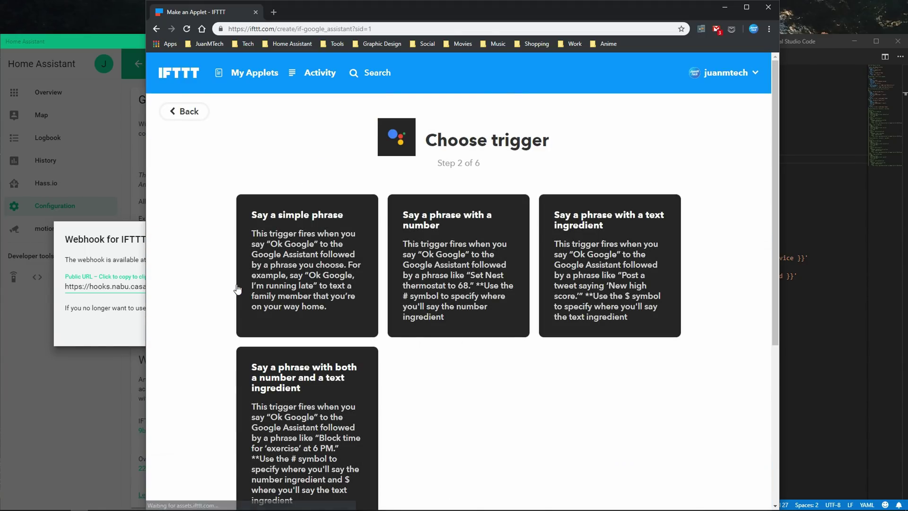
left_click(305, 263)
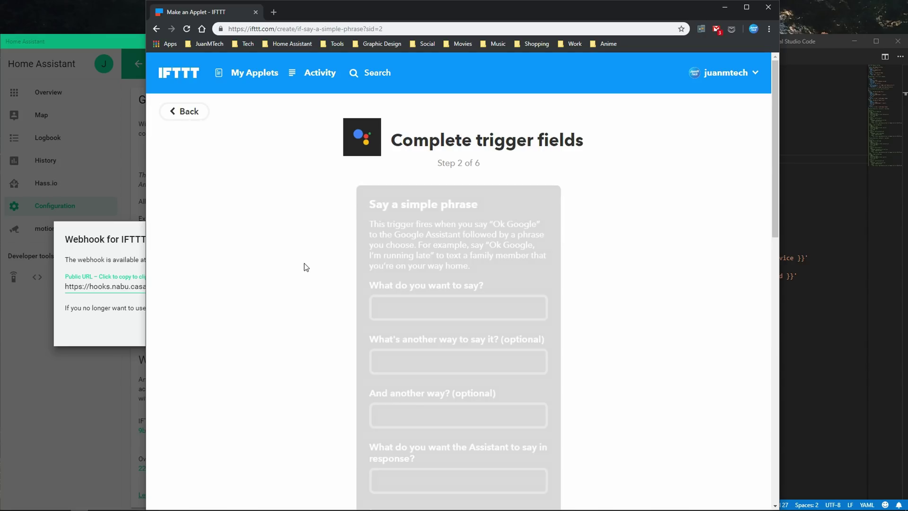
- Create the trigger with phrases 'lock computer' and 'lock pc', responding 'Locking computer'
type("lock ")
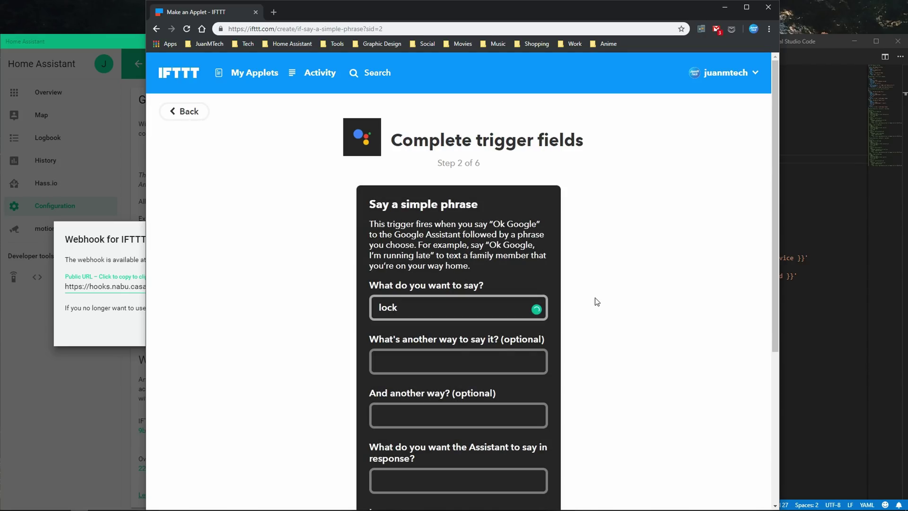
type("computer")
key("Tab")
type("lock pc")
scroll(595, 301, "down", 3)
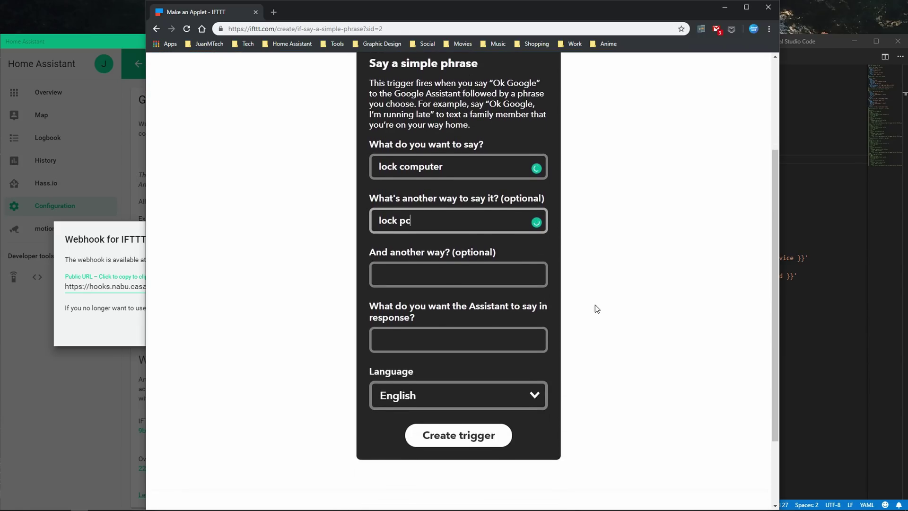
left_click(541, 338)
type("Lo")
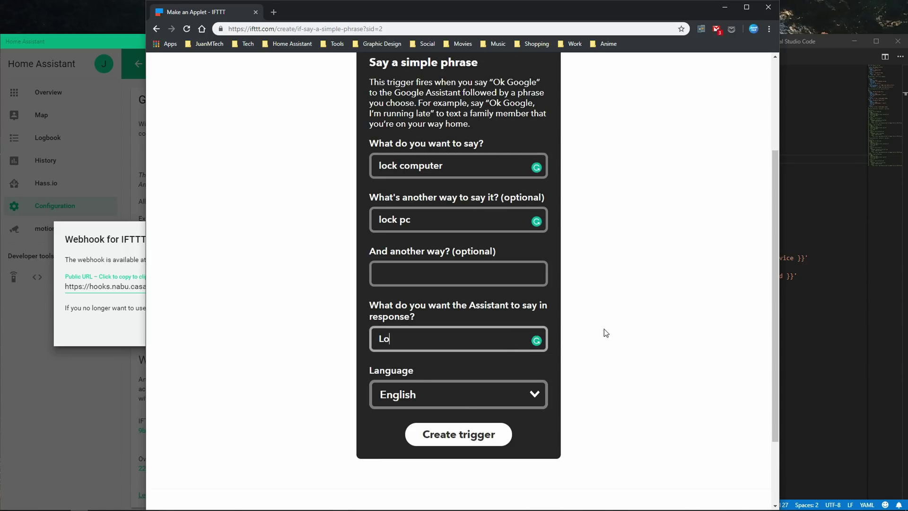
type("cking computer")
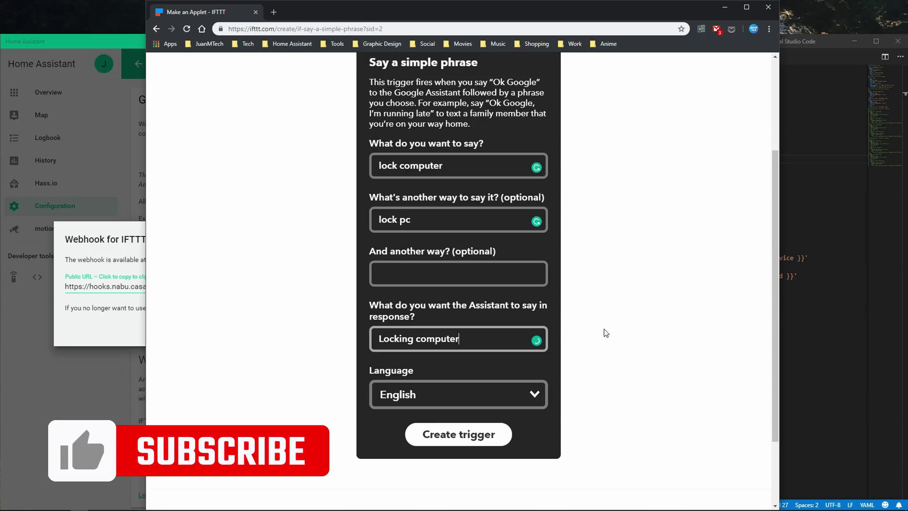
left_click(469, 442)
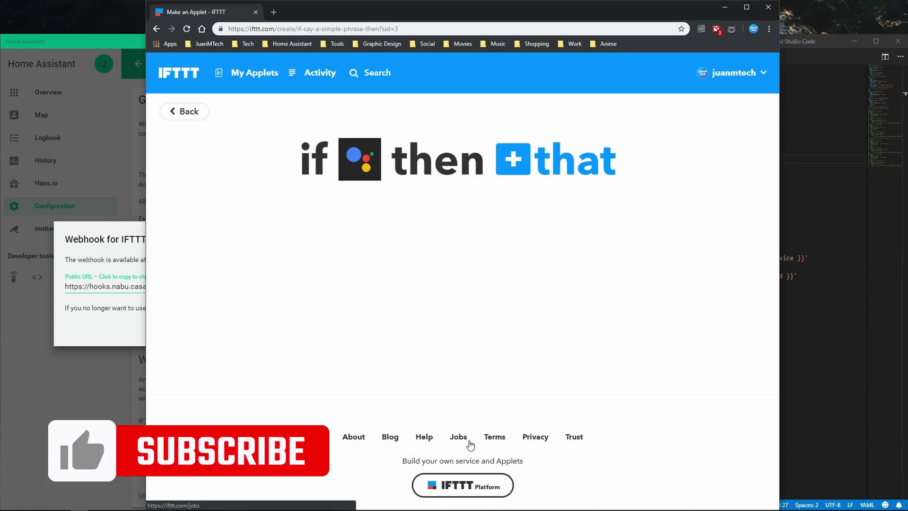
- Choose Webhooks 'Make a web request' as the applet's action
left_click(566, 166)
type("web")
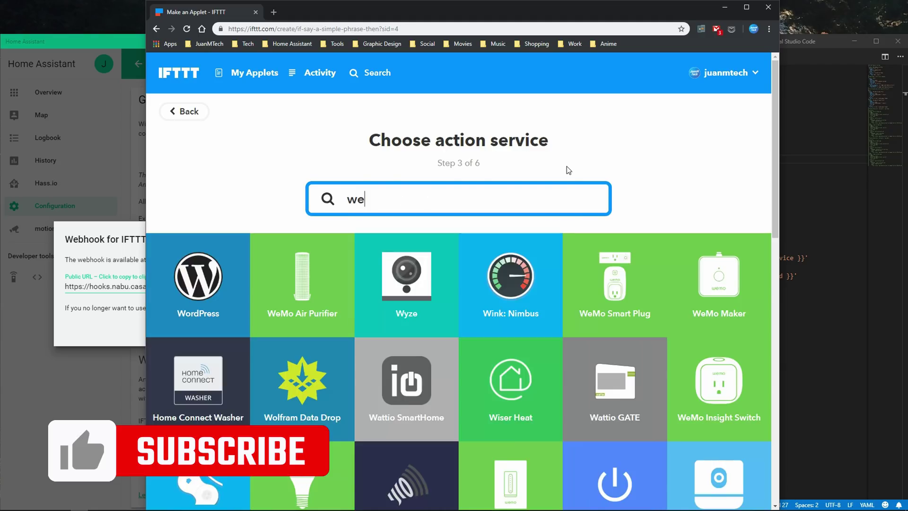
left_click(492, 278)
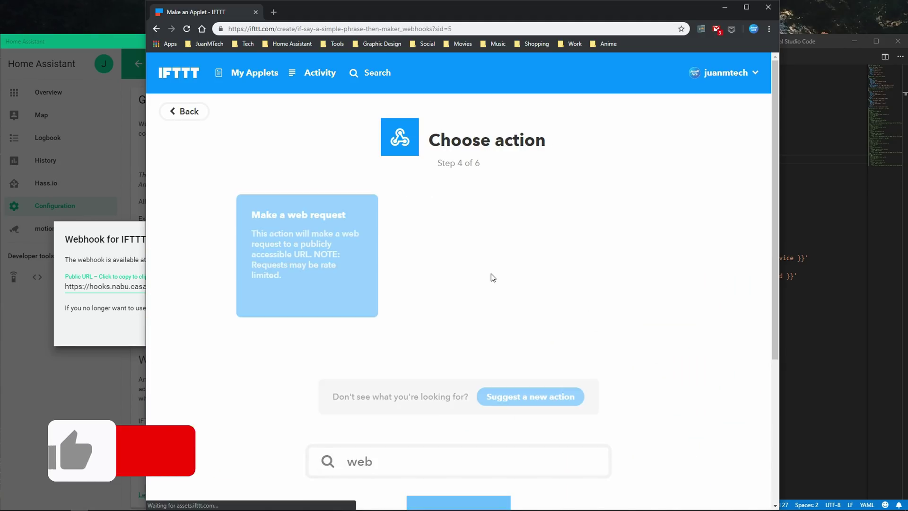
left_click(331, 264)
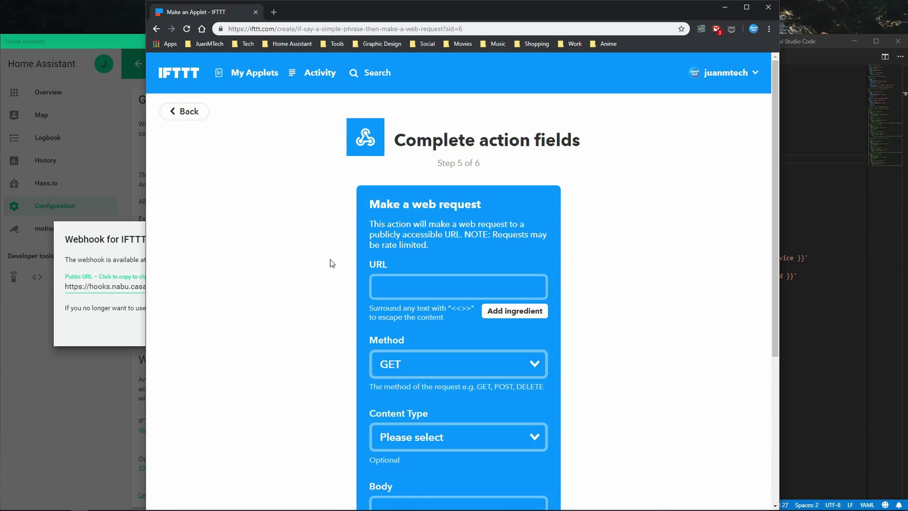
- Paste Home Assistant's IFTTT webhook URL, with method POST and content type application/json
left_click(112, 259)
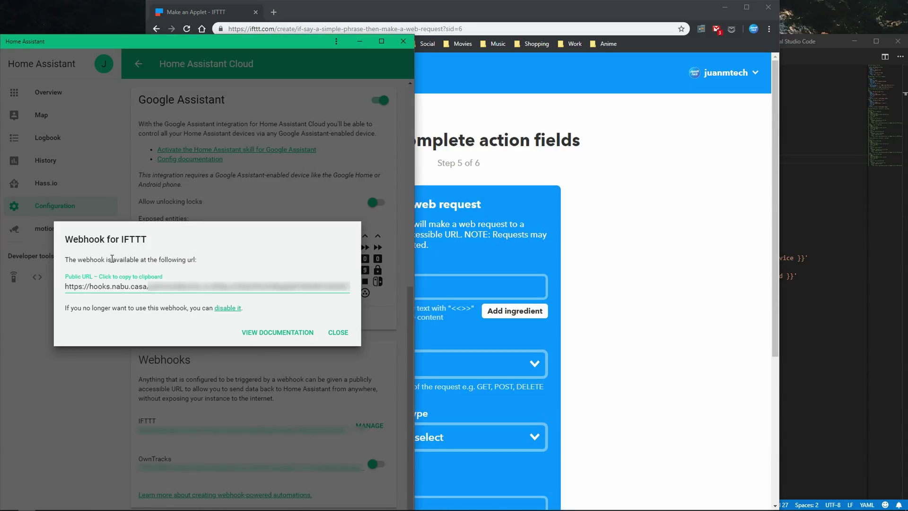
left_click(117, 286)
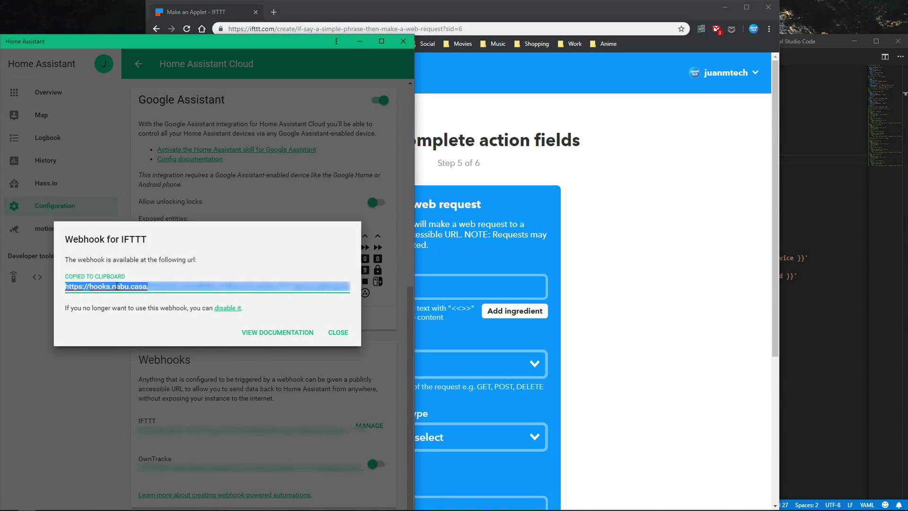
left_click(652, 297)
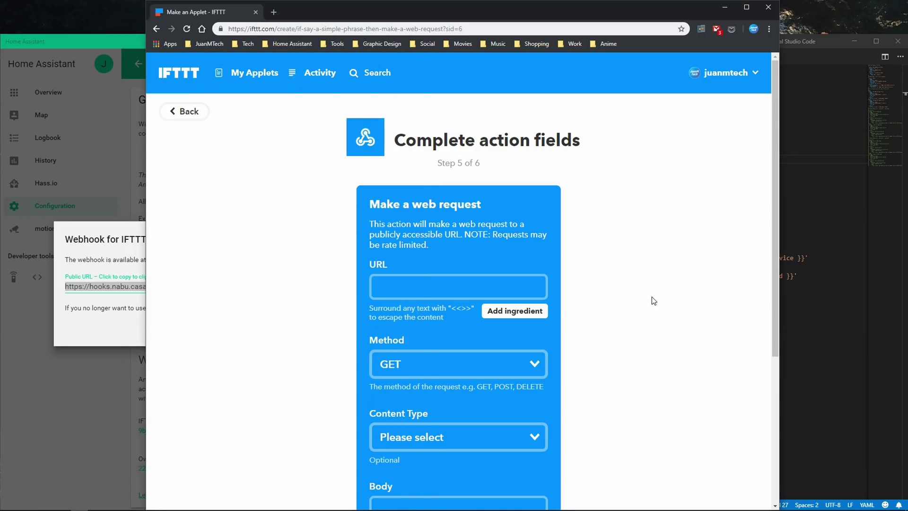
left_click(473, 287)
key("ctrl+v")
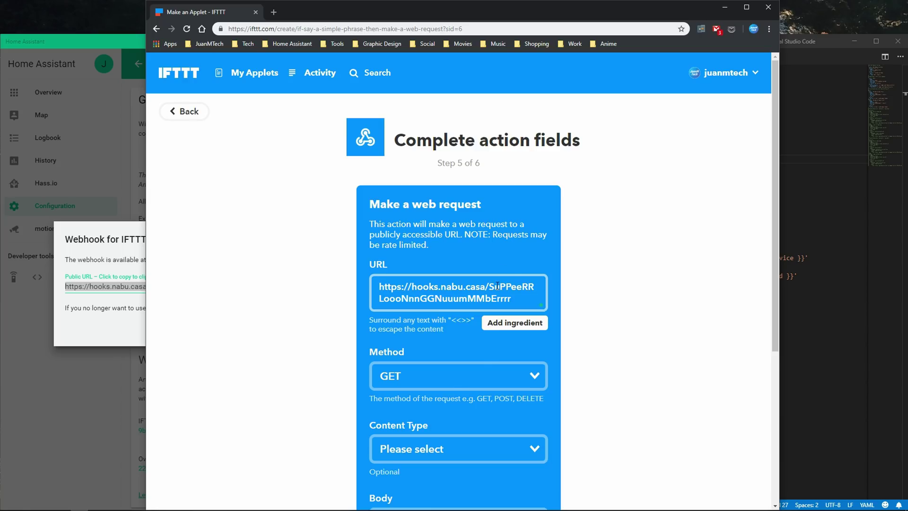
left_click(478, 374)
left_click(390, 411)
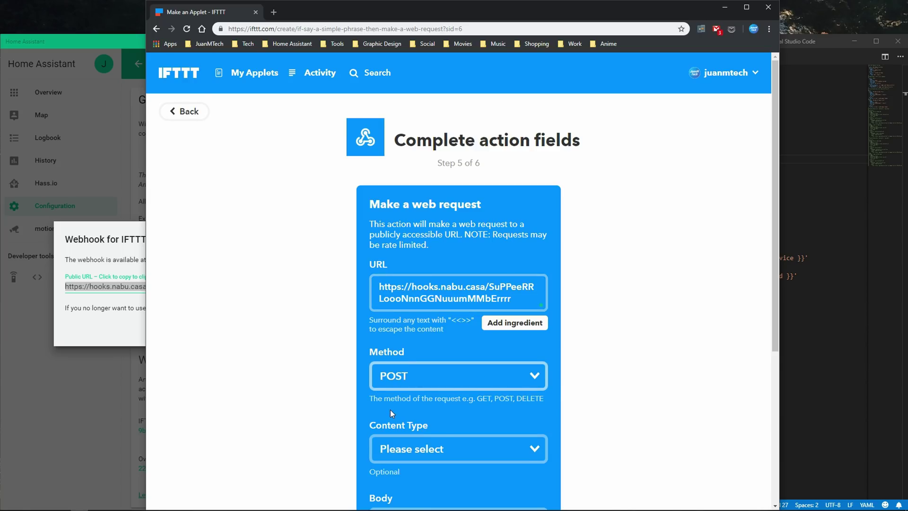
left_click(466, 454)
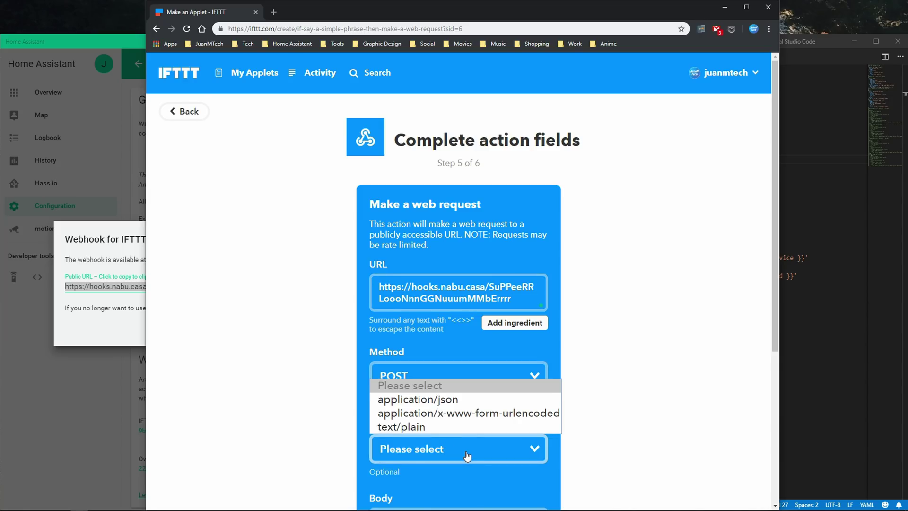
left_click(450, 400)
- Add the JSON body calling script.pc_lock, create the action, disable notifications and finish the applet
scroll(583, 415, "down", 1)
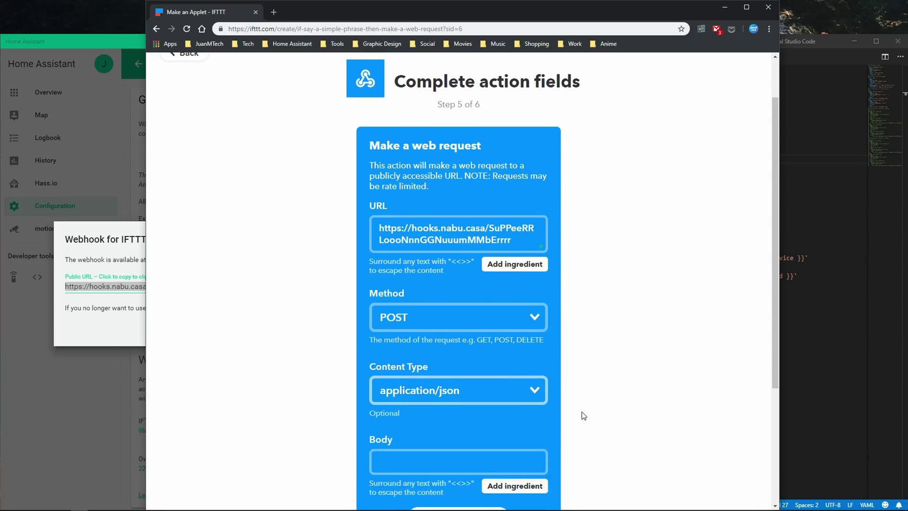
scroll(582, 416, "down", 3)
left_click(491, 284)
key("ctrl+v")
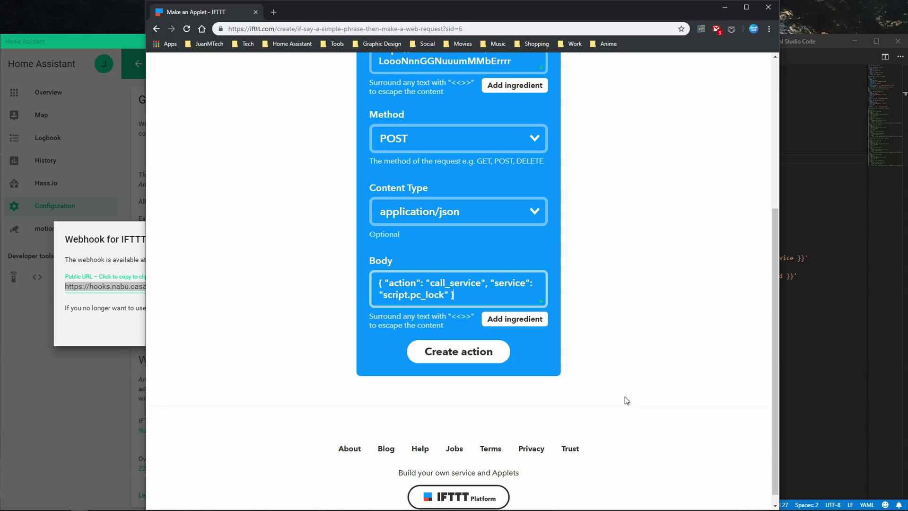
left_click(471, 358)
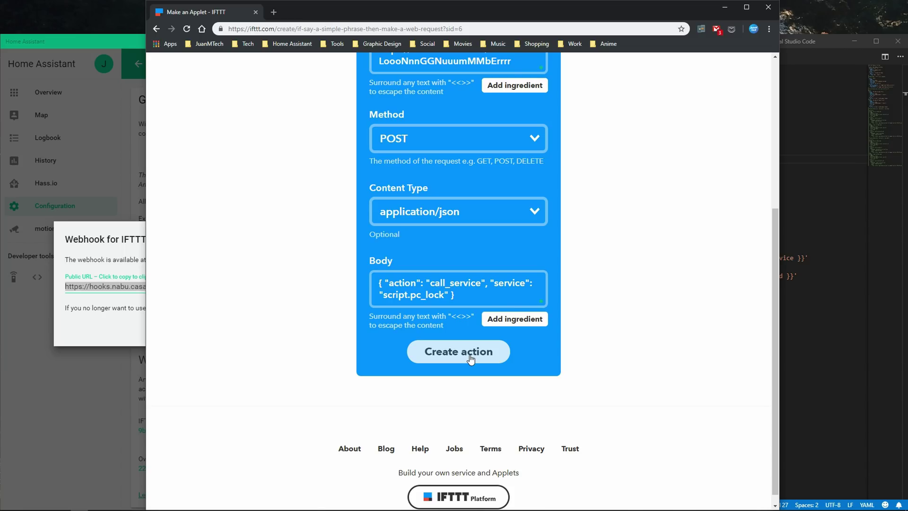
left_click(517, 287)
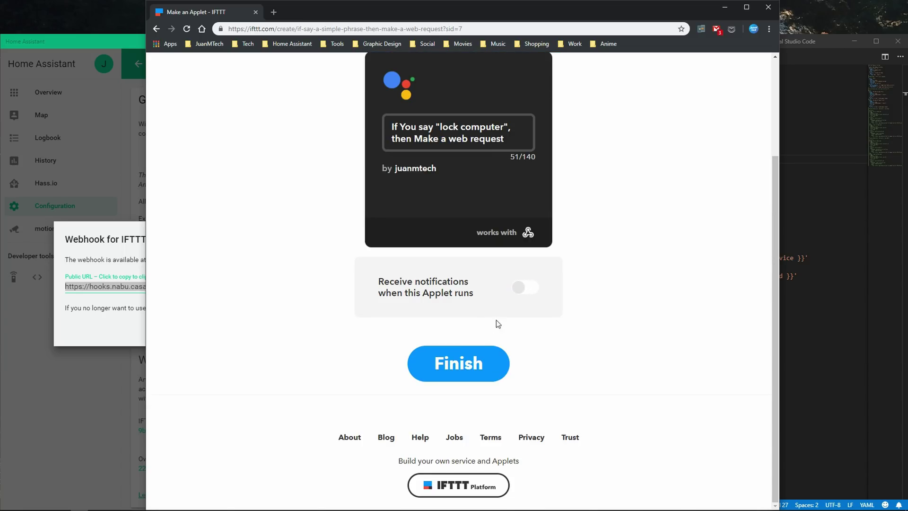
left_click(457, 367)
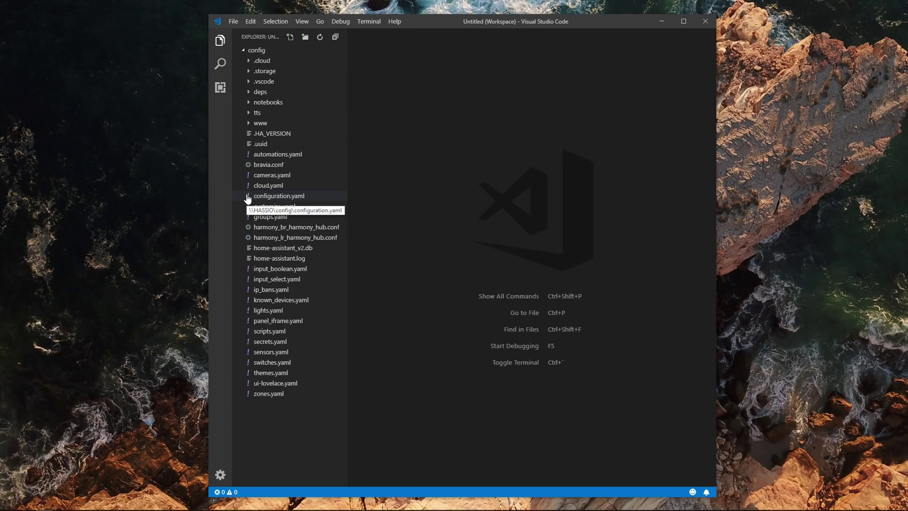
- Check the cloud.yaml include in configuration.yaml, then open the empty cloud.yaml
left_click(247, 196)
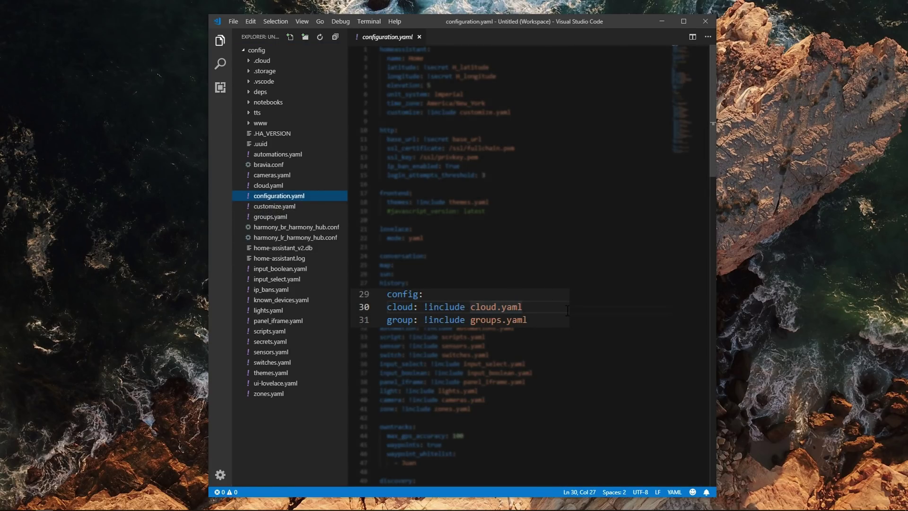
left_click(567, 310)
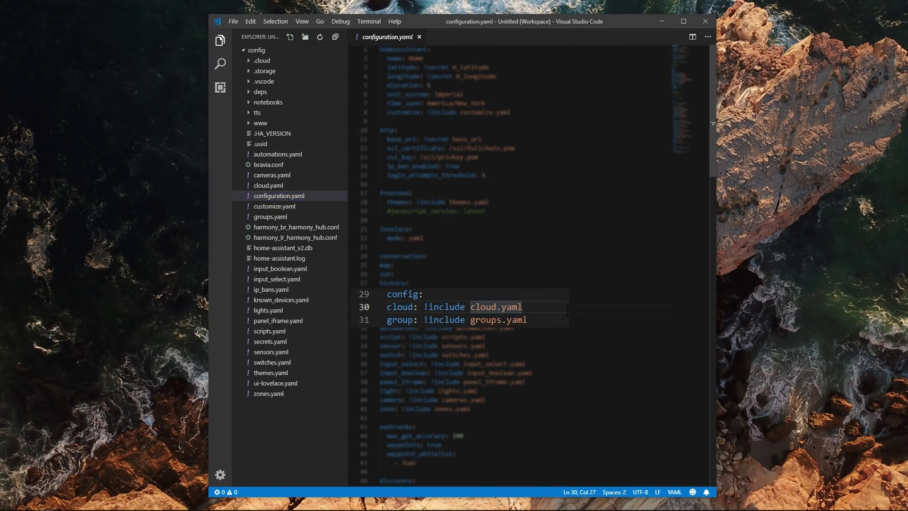
left_click(304, 185)
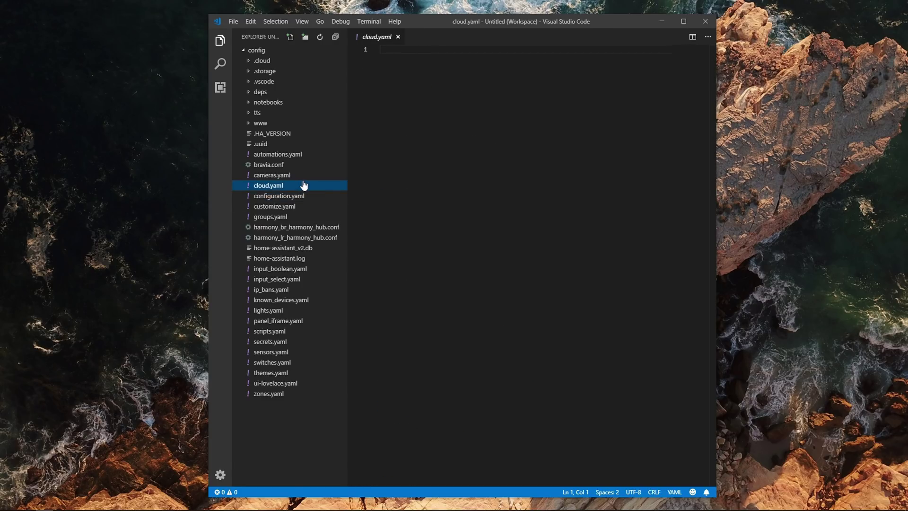
- Write a google_actions filter including the living room and bedroom lights, excluding both media_player speakers
left_click(548, 149)
key("ctrl+v")
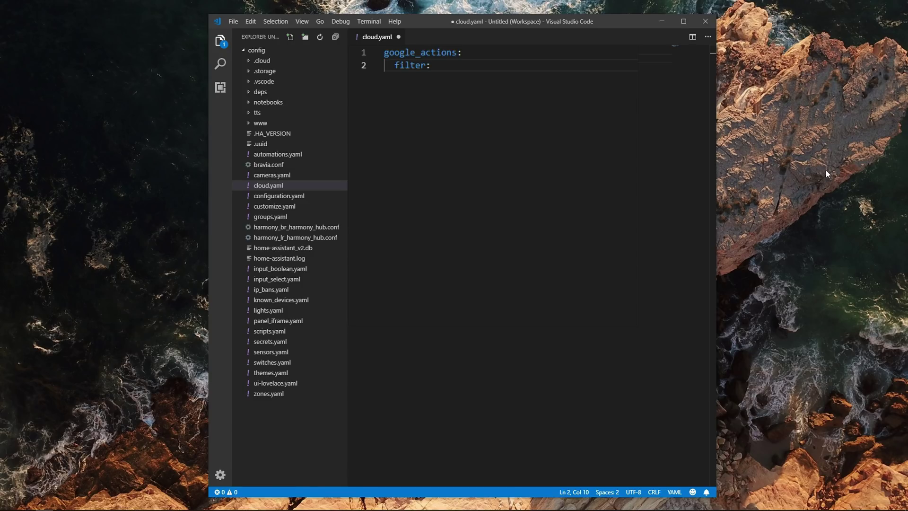
key("Return")
key("ctrl+v")
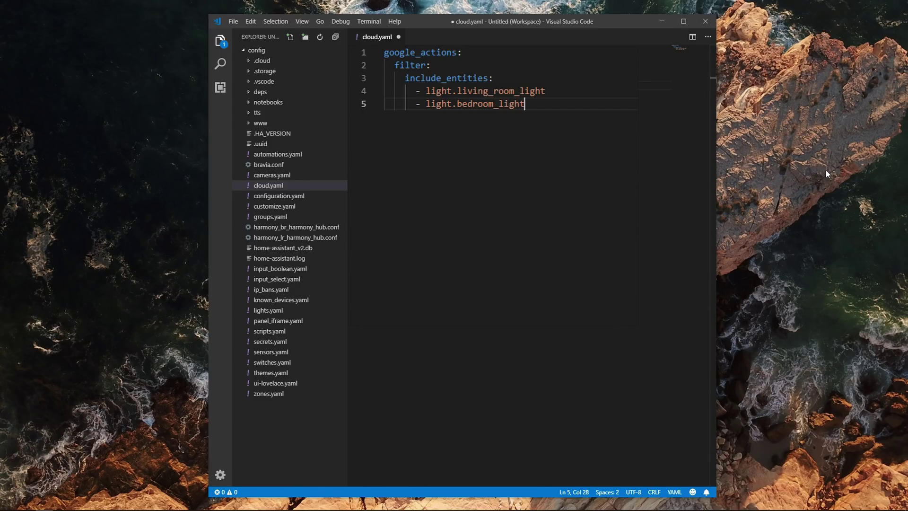
key("ctrl+v")
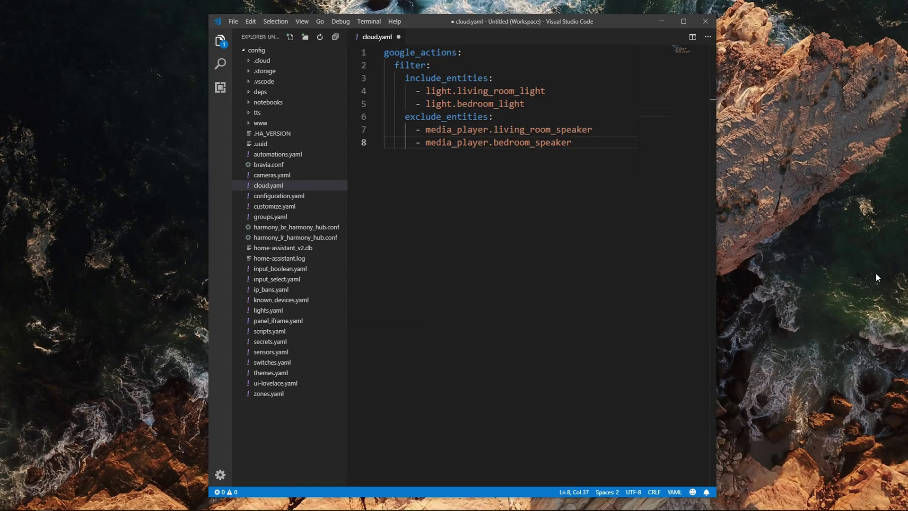
- Add include_domains switch/light, exclude_domains input_boolean/media_player, and light.desk_light as Desk Light in Office
key("ctrl+v")
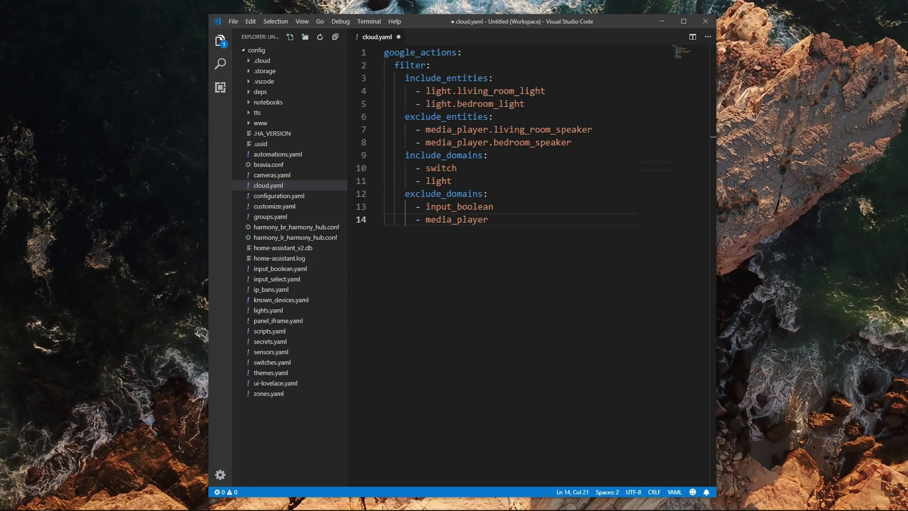
key("Down")
key("ctrl+v")
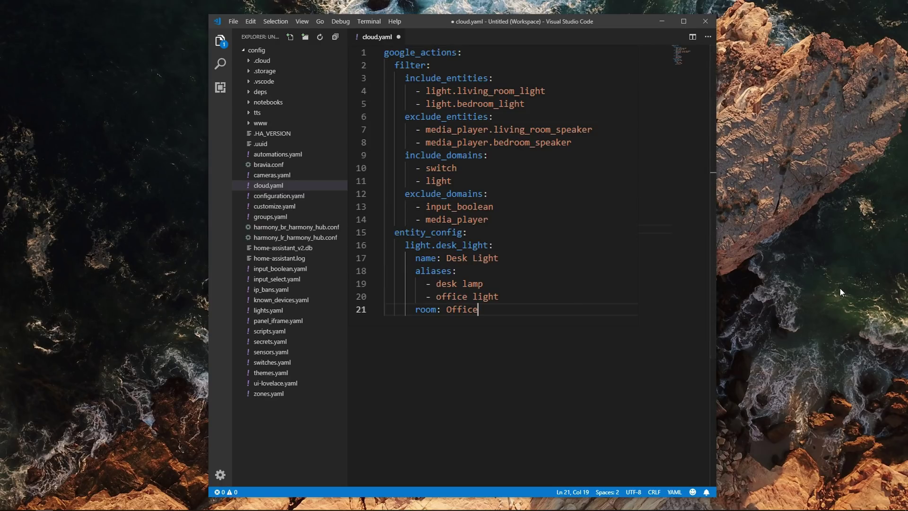